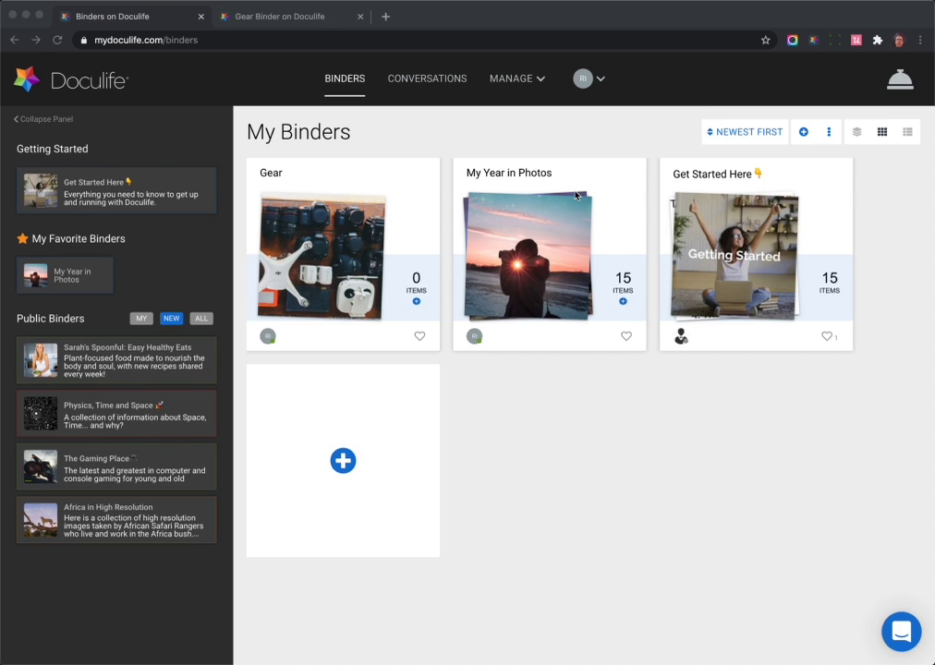
Open the My Year in Photos binder and look through its photos.
left_click(570, 301)
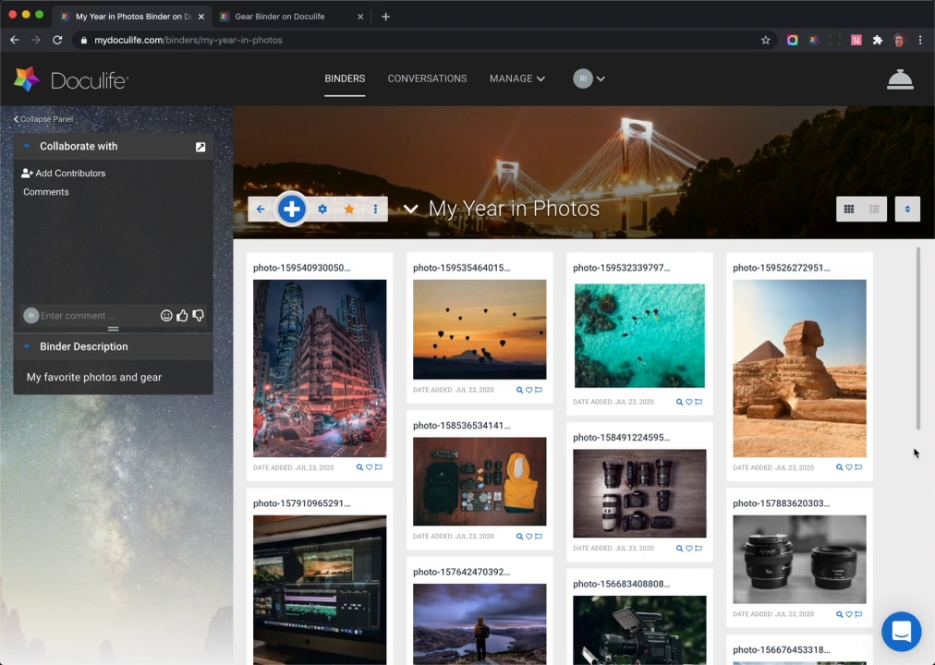
scroll(870, 490, "down", 2)
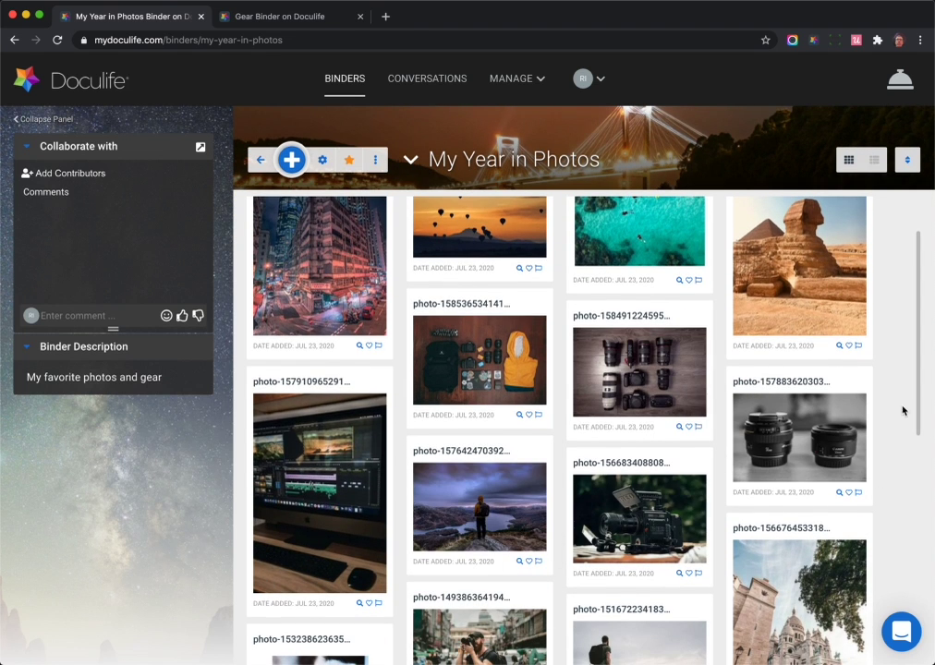
scroll(902, 411, "up", 2)
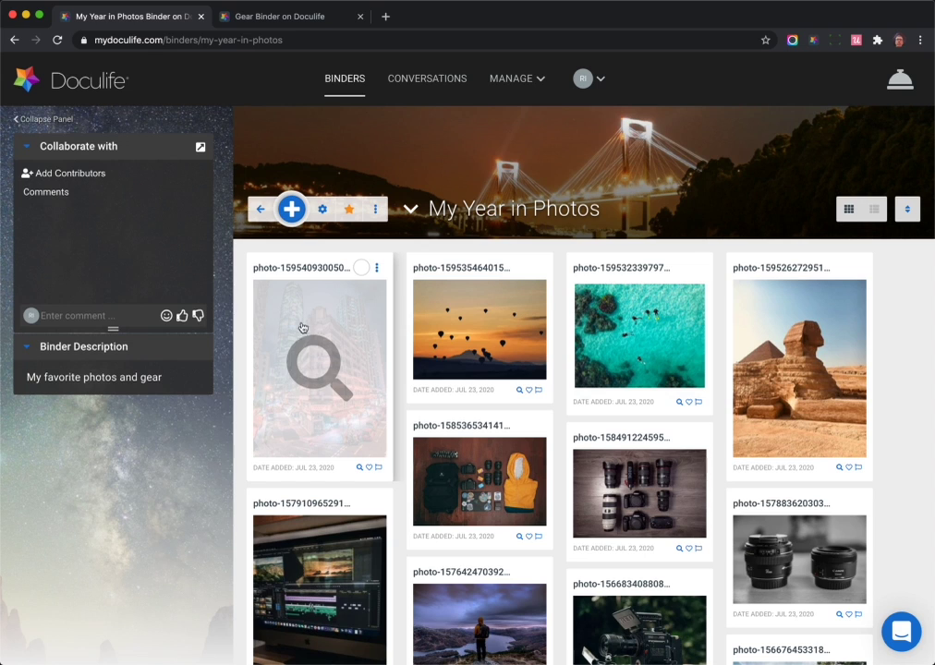
Move the city building, balloons, turquoise sea, sphinx, basilica, clownfish and kitten photos together into the binder's My Favorites section.
left_click(362, 271)
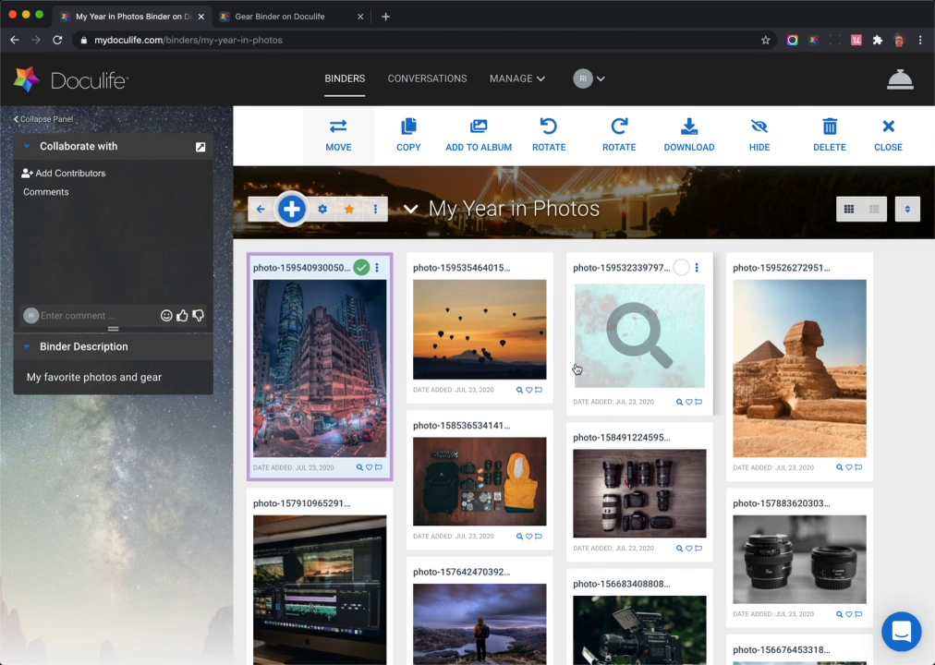
left_click(523, 268)
left_click(680, 269)
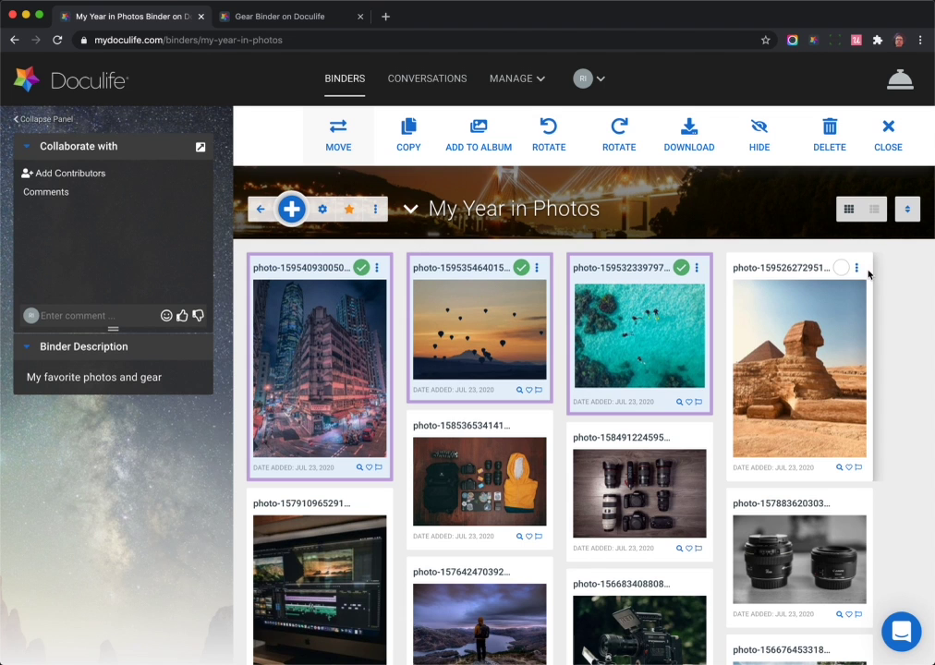
left_click(842, 269)
scroll(744, 435, "down", 3)
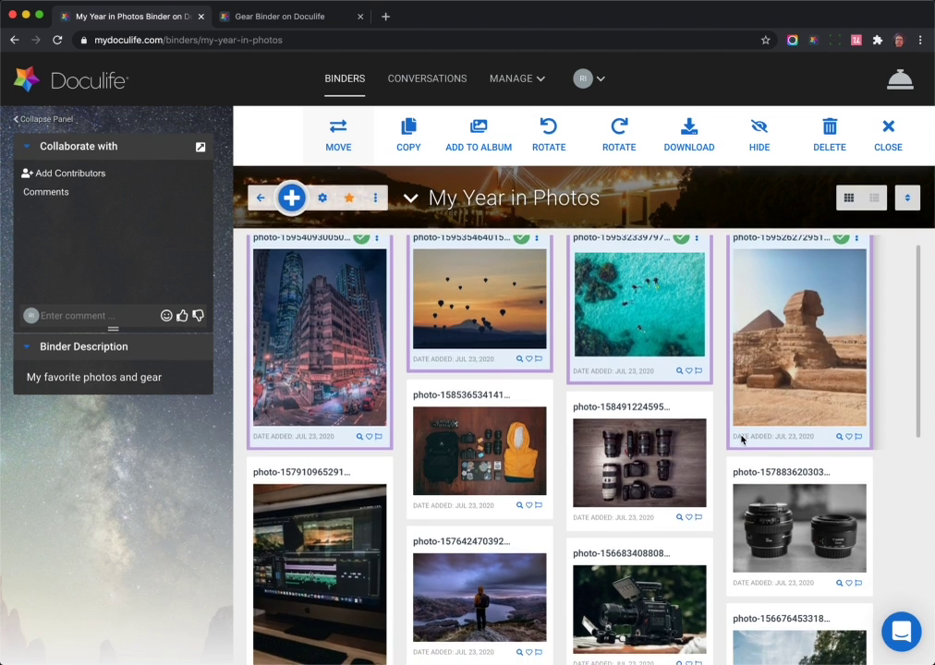
scroll(770, 457, "down", 2)
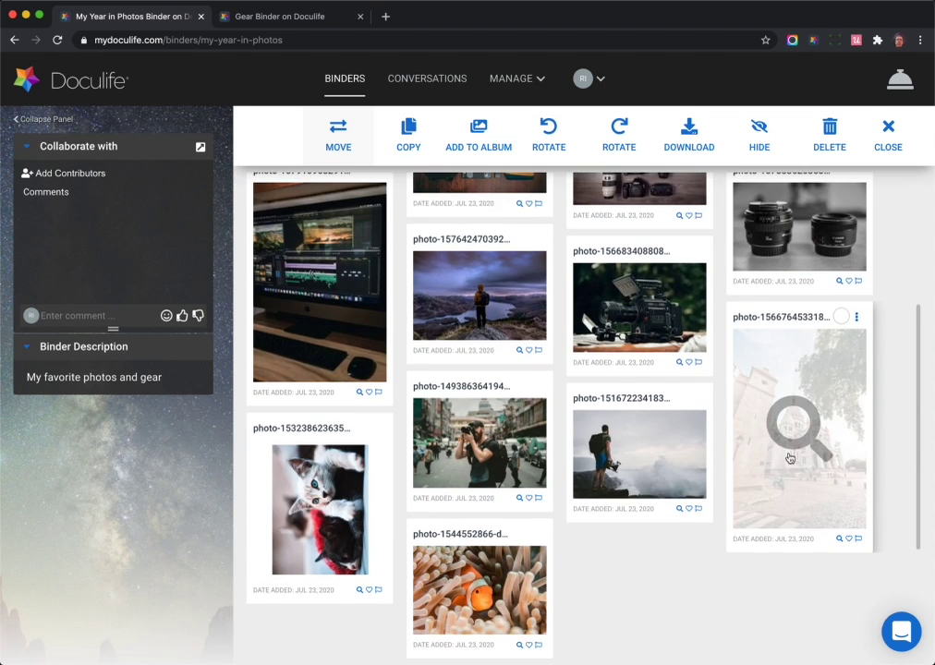
left_click(840, 317)
left_click(535, 534)
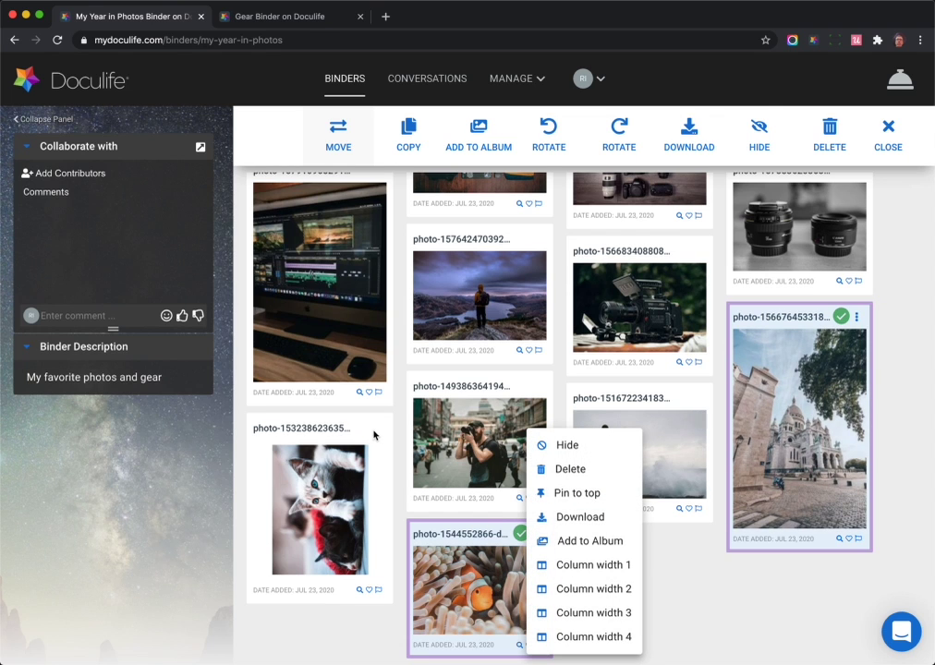
left_click(374, 435)
left_click(362, 427)
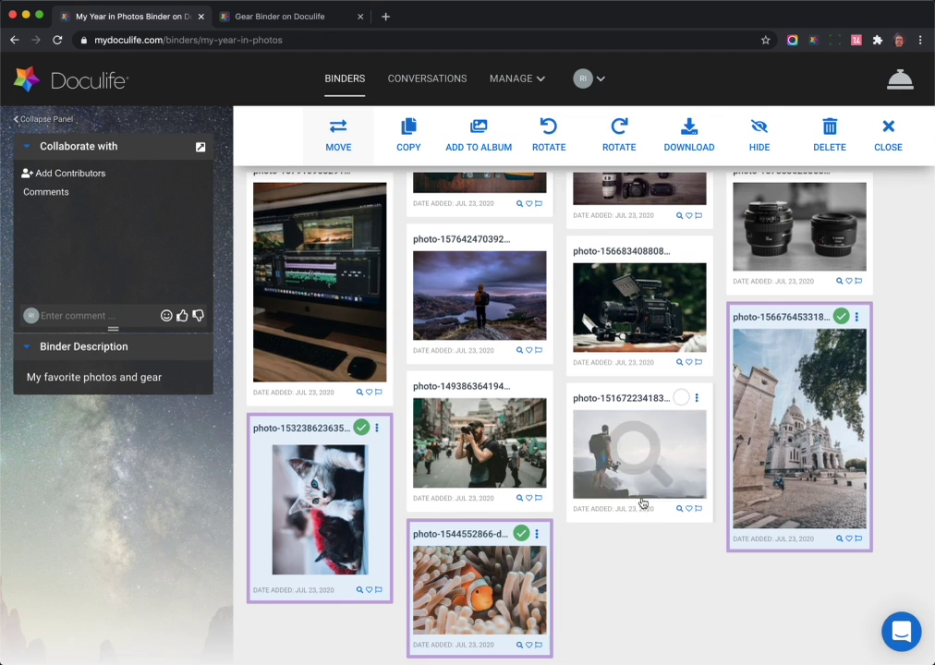
scroll(653, 490, "down", 2)
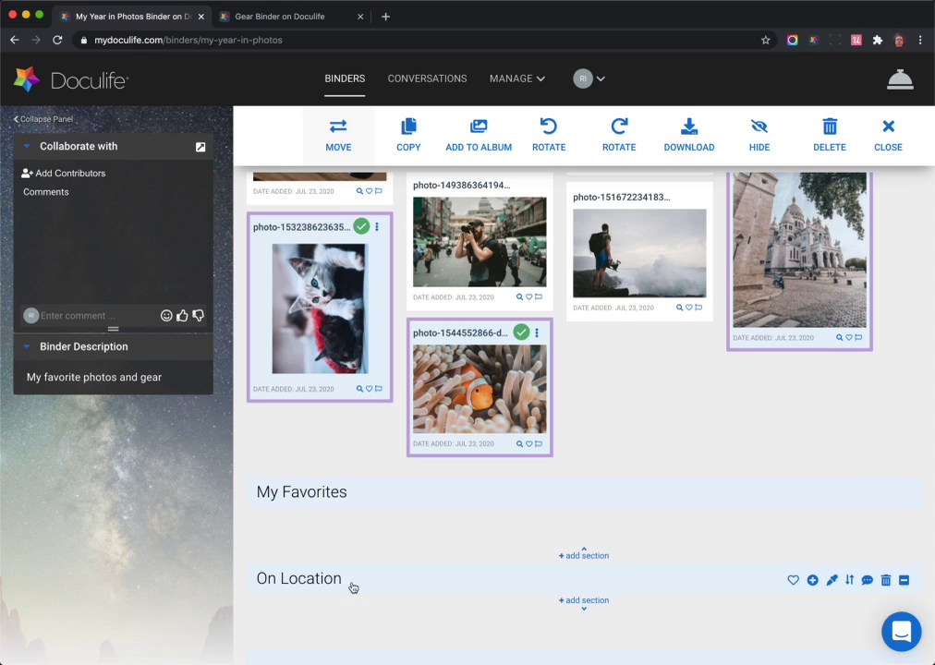
left_click(339, 138)
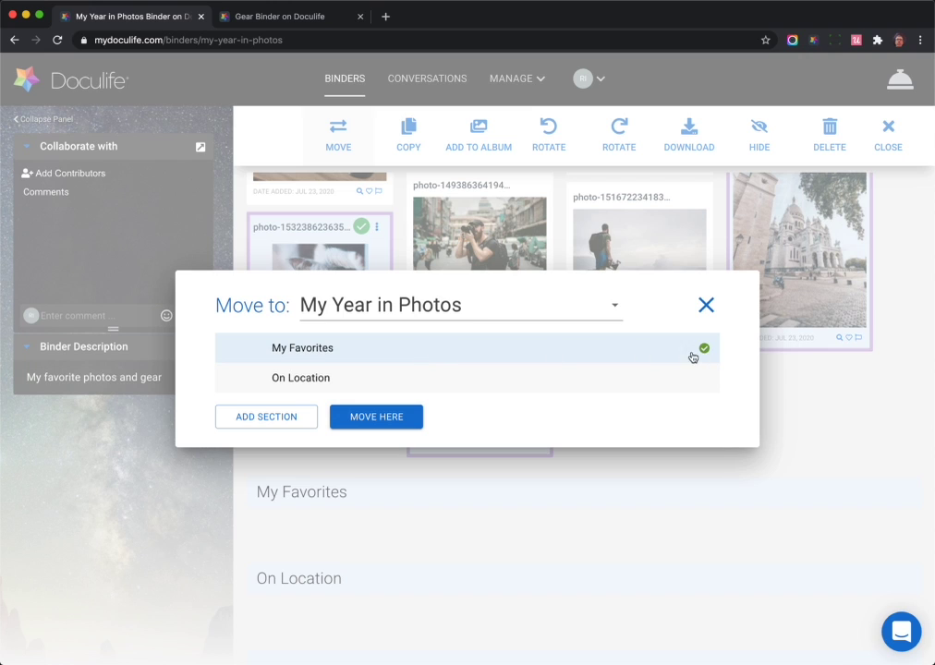
left_click(386, 423)
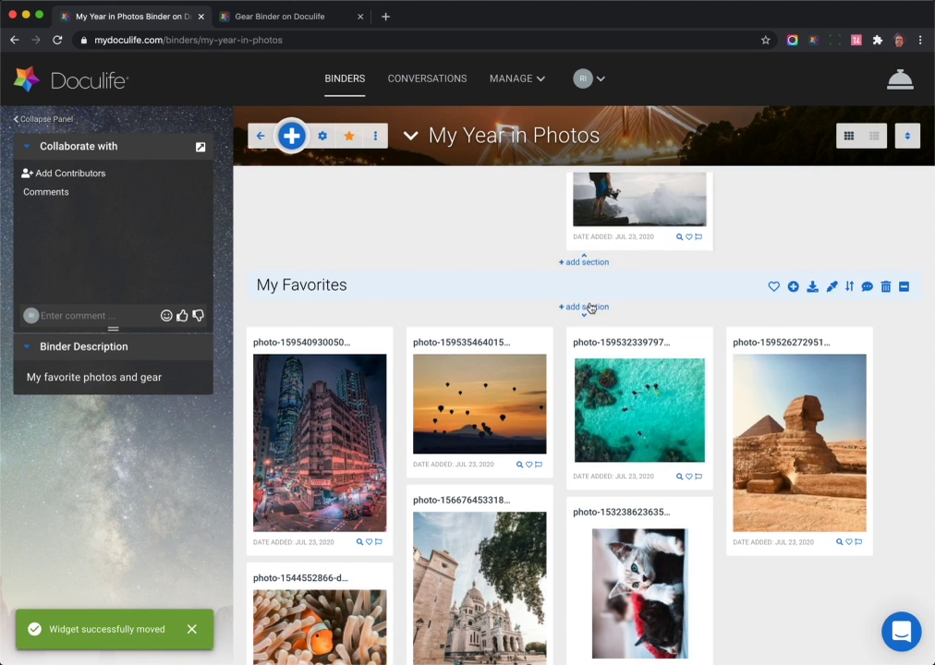
Move the hiker by the lake, man on the misty cliff and street photographer photos into the On Location section.
scroll(819, 398, "up", 5)
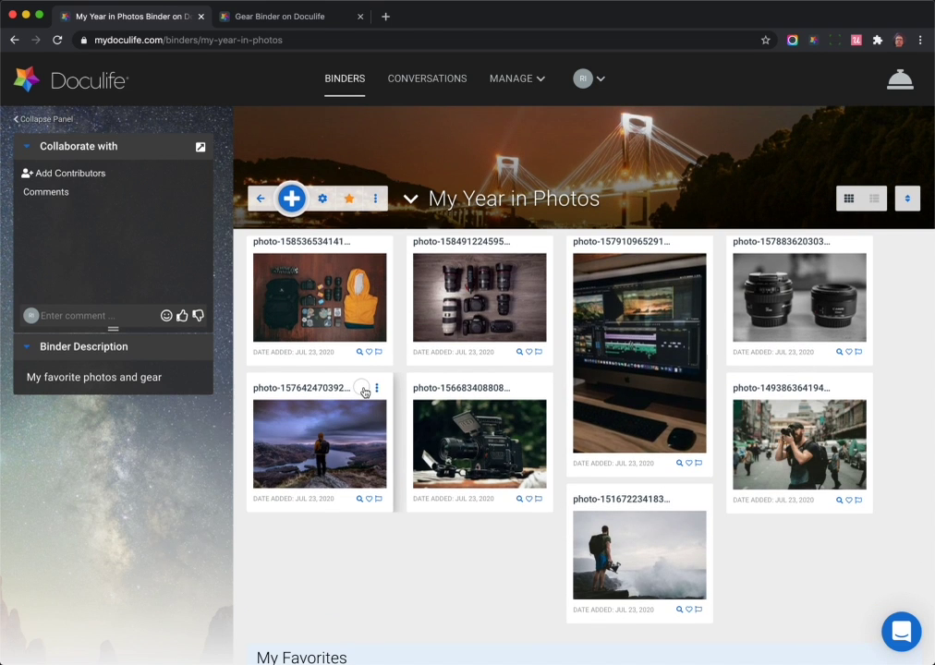
left_click(362, 389)
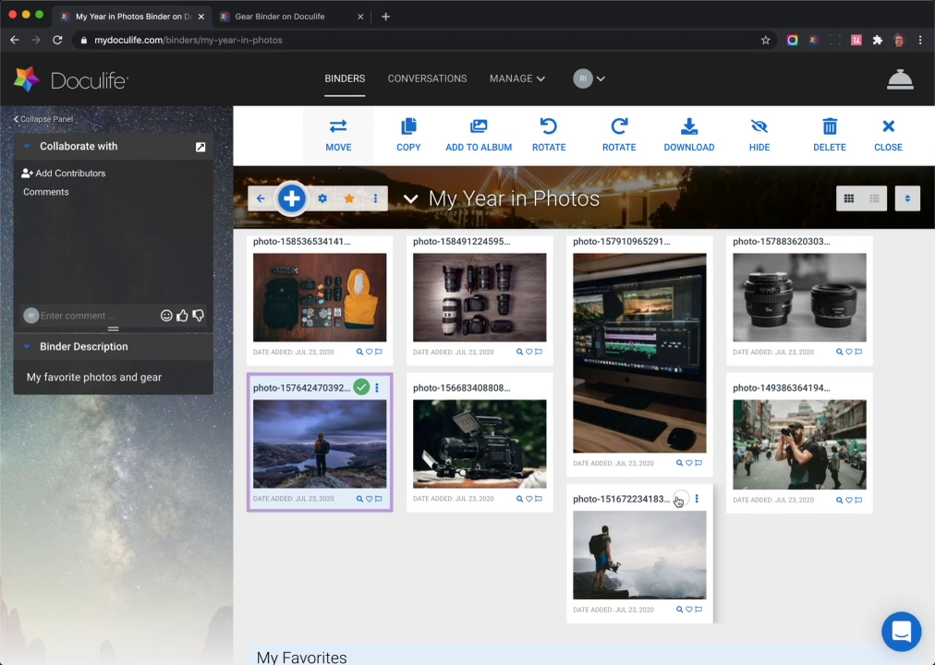
left_click(681, 500)
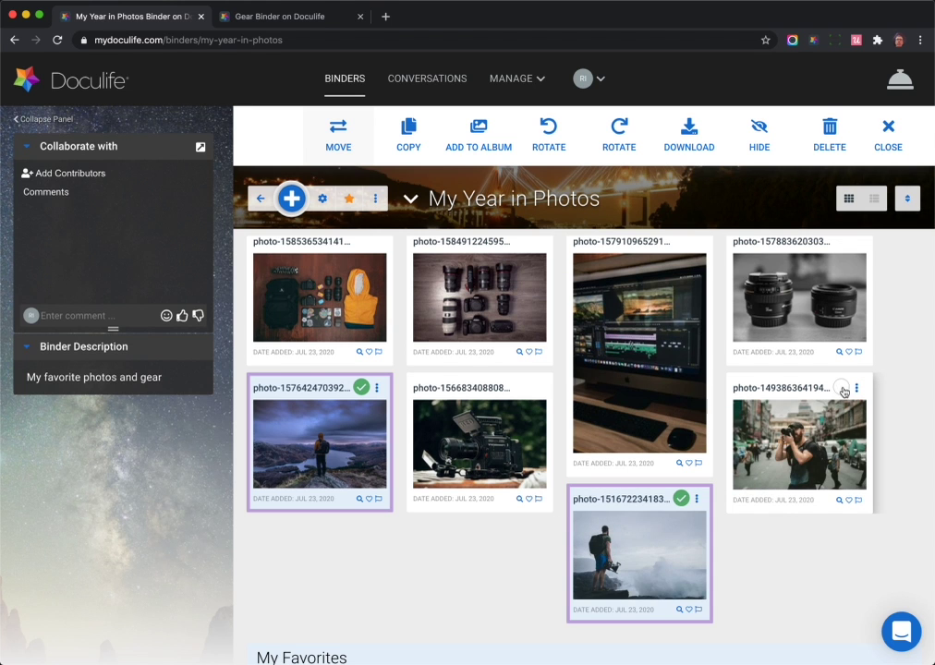
left_click(843, 391)
left_click(355, 145)
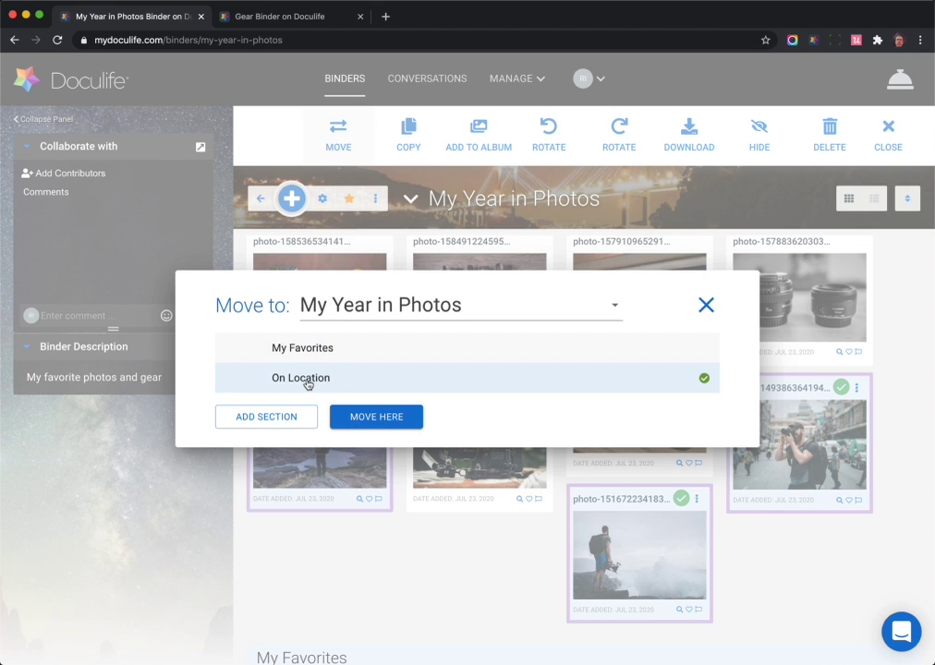
left_click(376, 417)
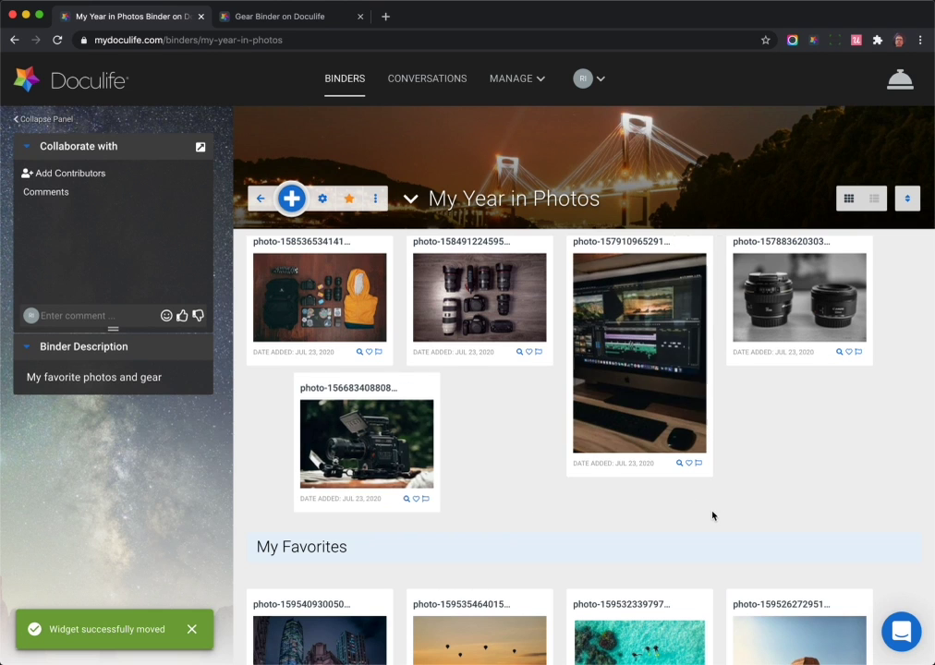
Rotate the sideways kitten photo in My Favorites clockwise once and clear the selection.
scroll(793, 473, "down", 2)
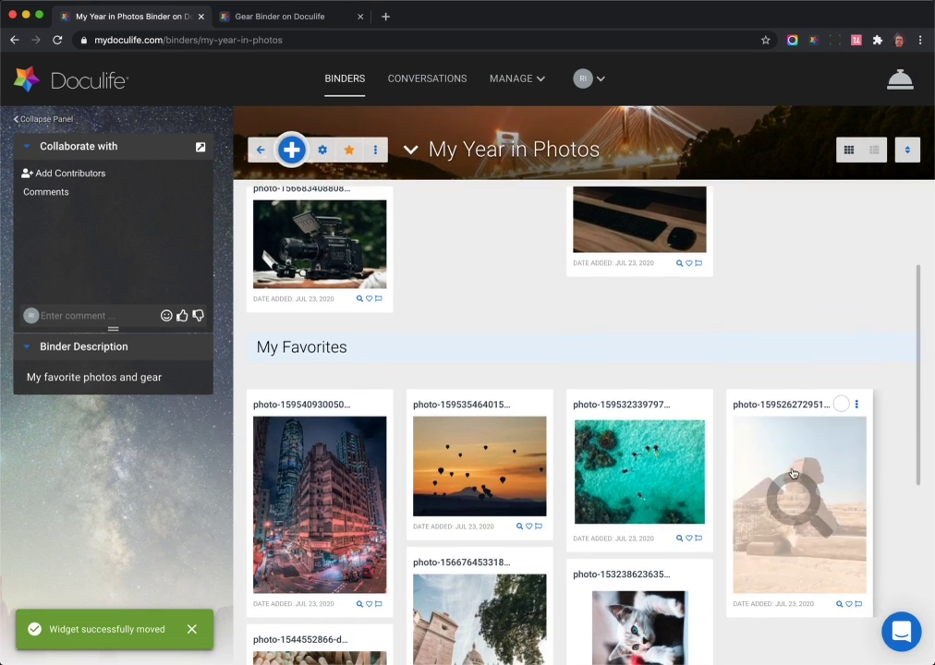
scroll(866, 540, "down", 2)
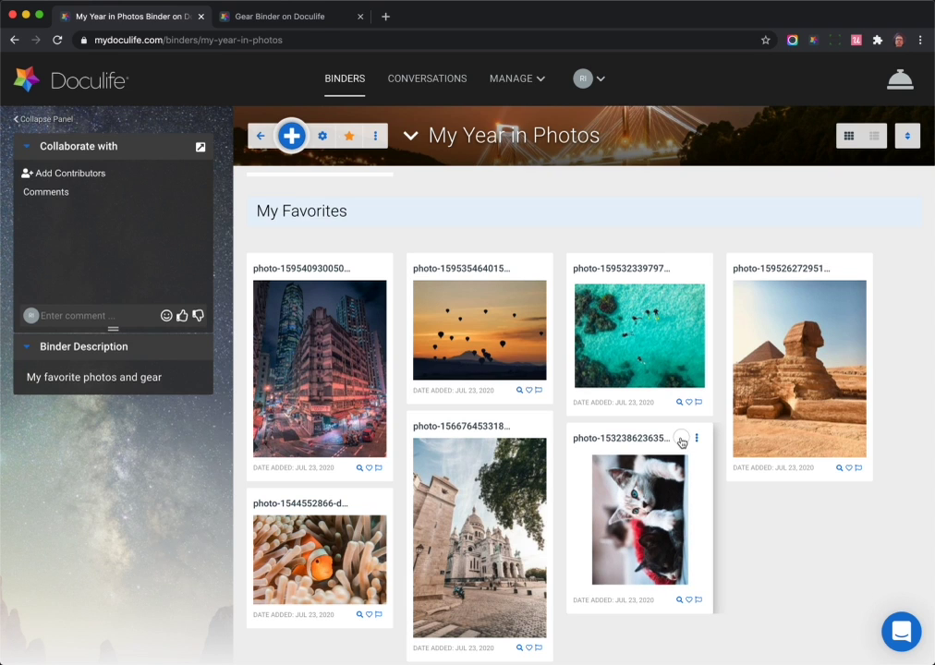
left_click(682, 440)
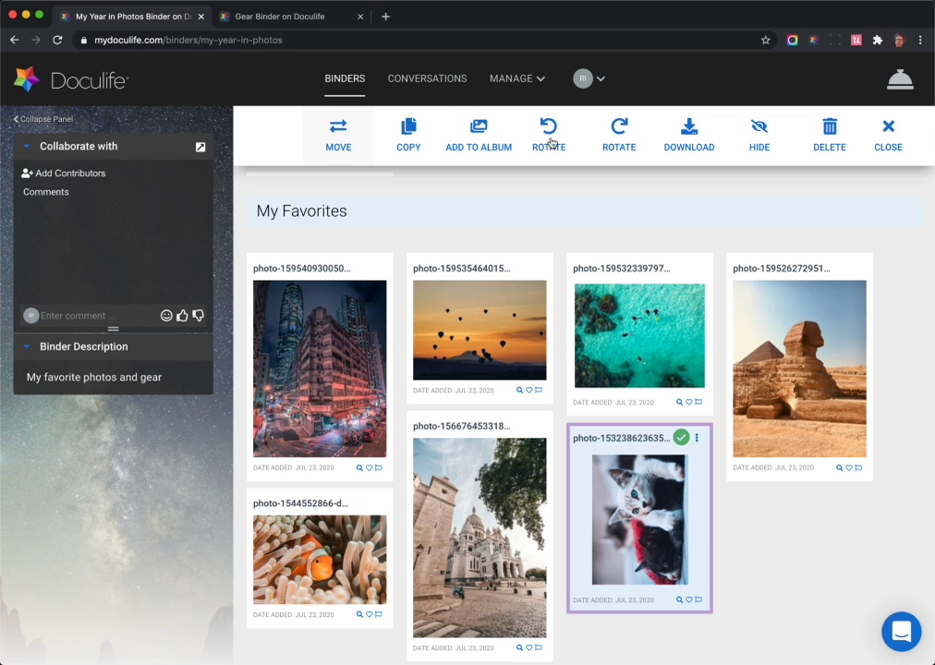
left_click(621, 131)
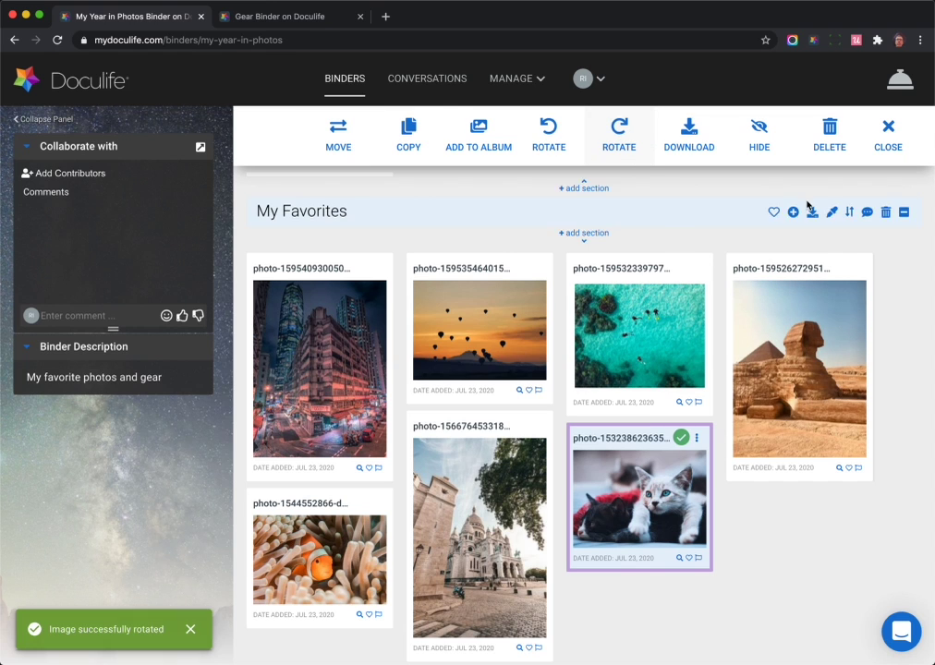
left_click(889, 131)
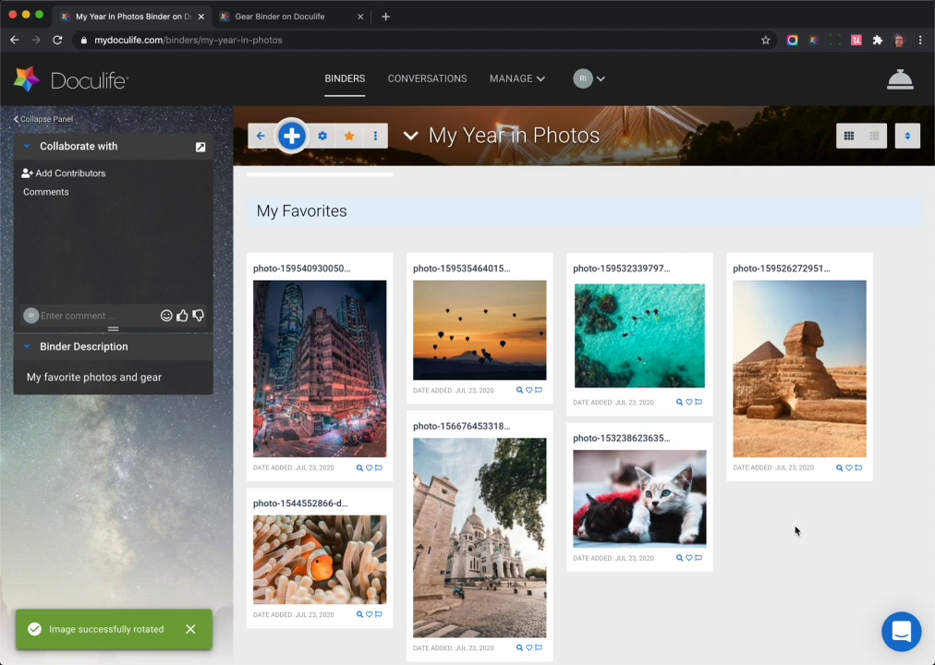
Move the backpack gear, lens collection, two lenses and video camera photos to Camera & Lenses in the Gear binder, and view that binder.
scroll(796, 530, "up", 5)
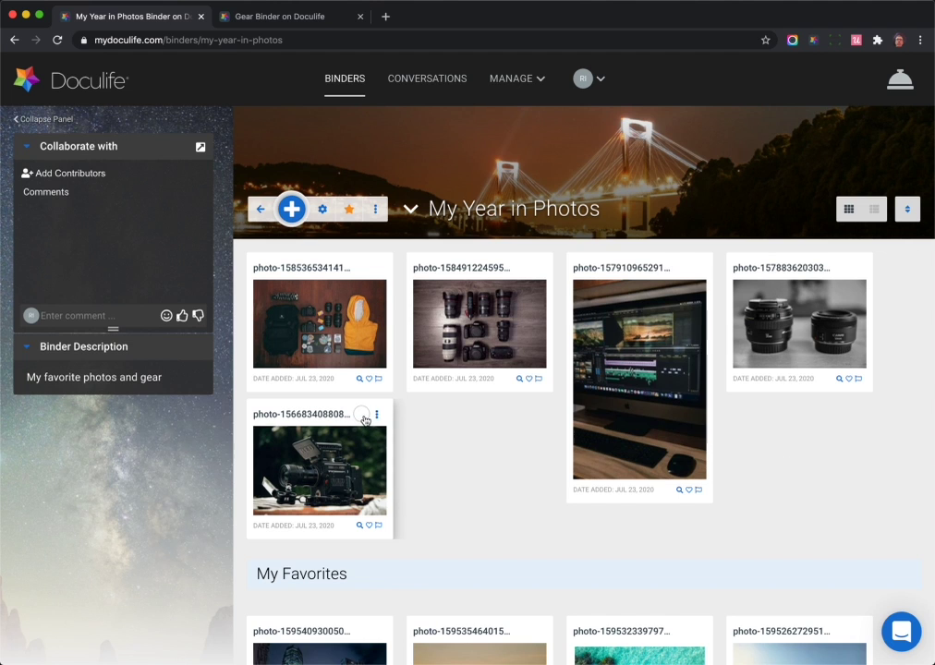
left_click(363, 416)
left_click(361, 268)
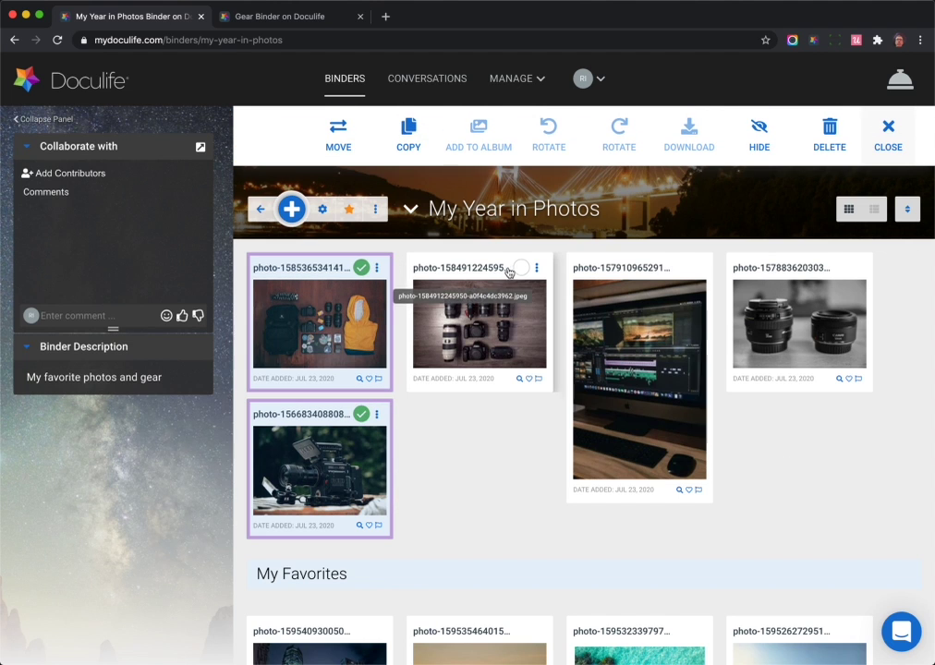
left_click(520, 268)
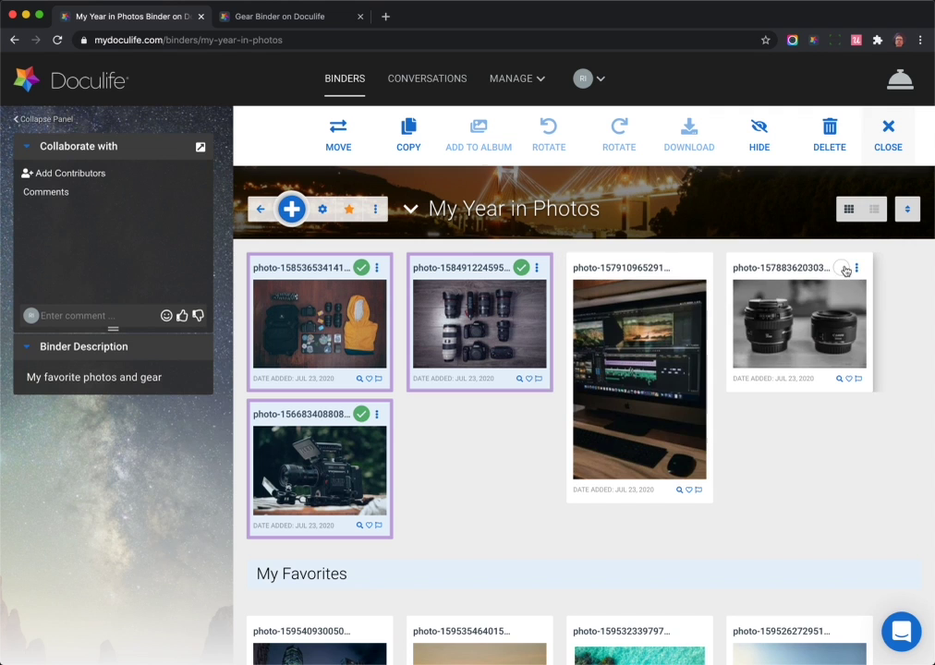
left_click(843, 269)
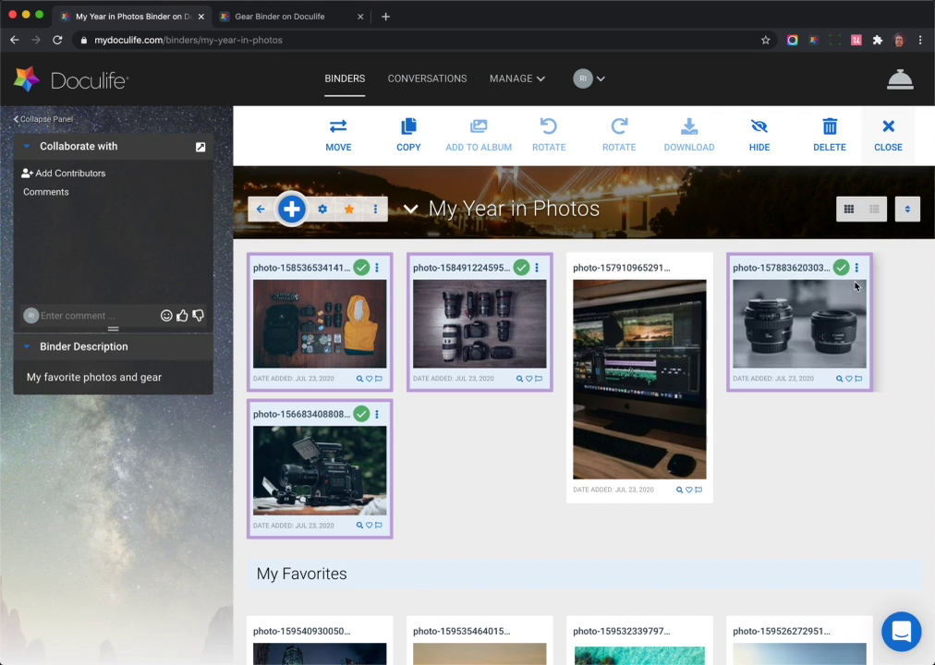
left_click(341, 136)
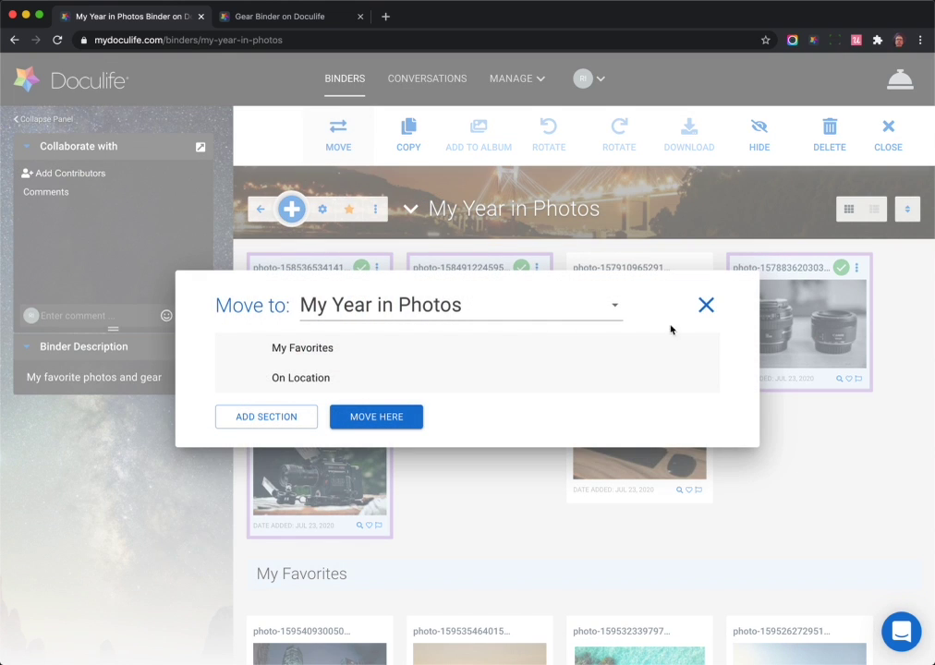
left_click(645, 312)
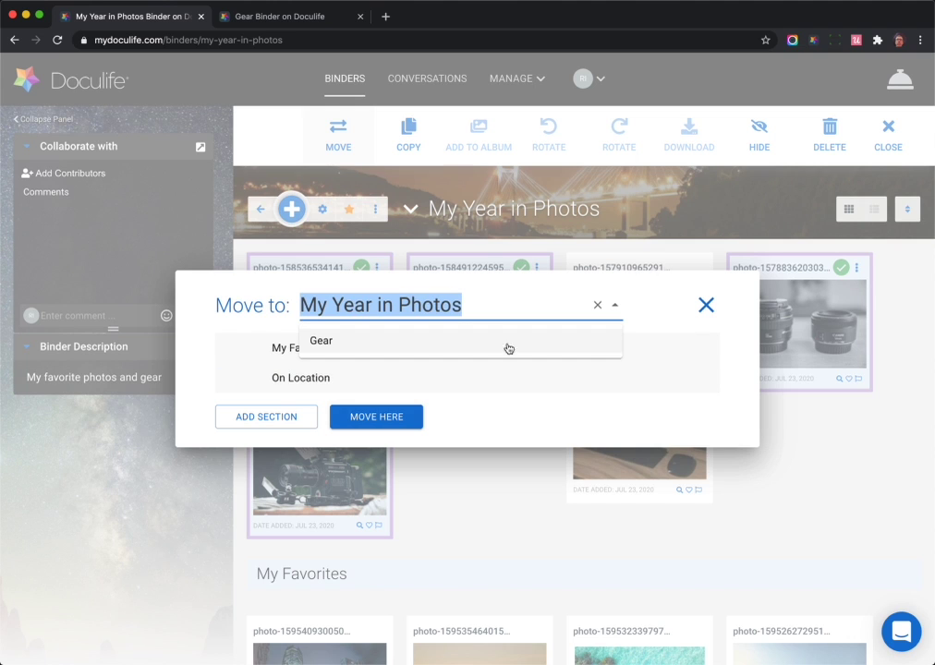
left_click(322, 342)
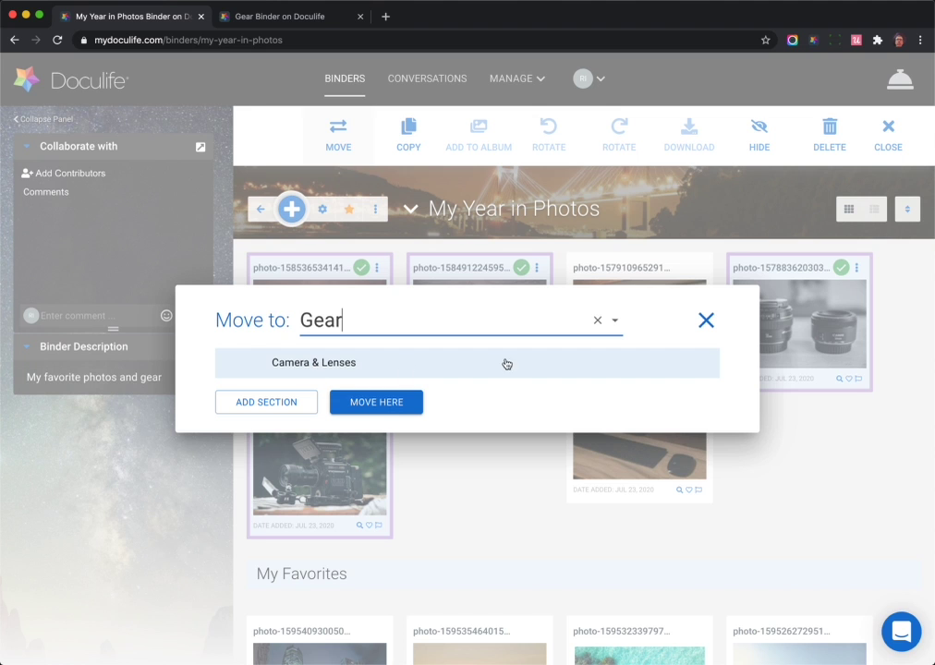
left_click(474, 372)
left_click(398, 403)
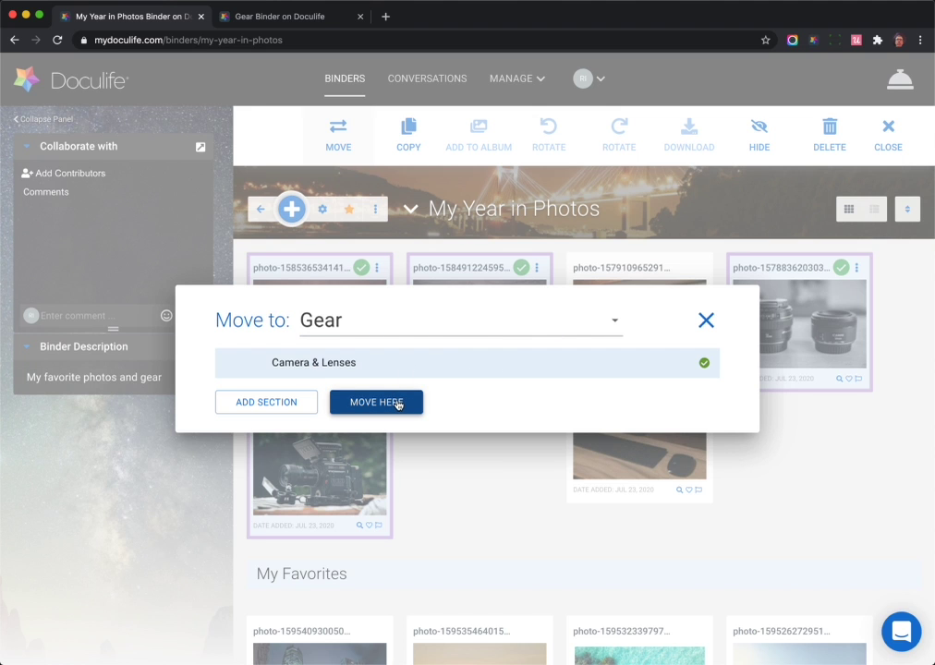
left_click(285, 16)
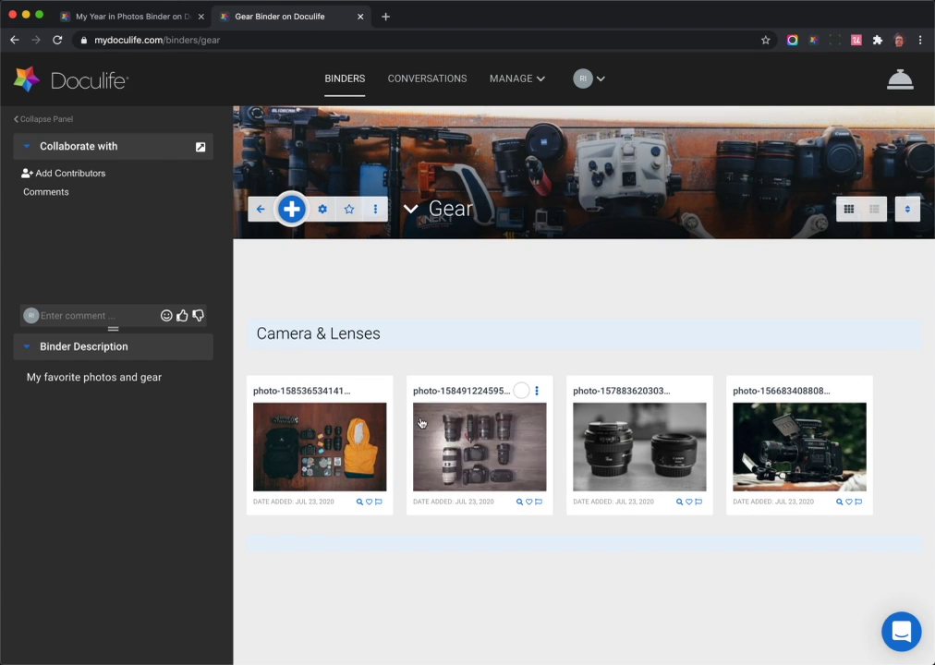
Move the unsectioned editing computer photo from the My Year in Photos binder to a new Postprocessing section in the Gear binder.
left_click(169, 27)
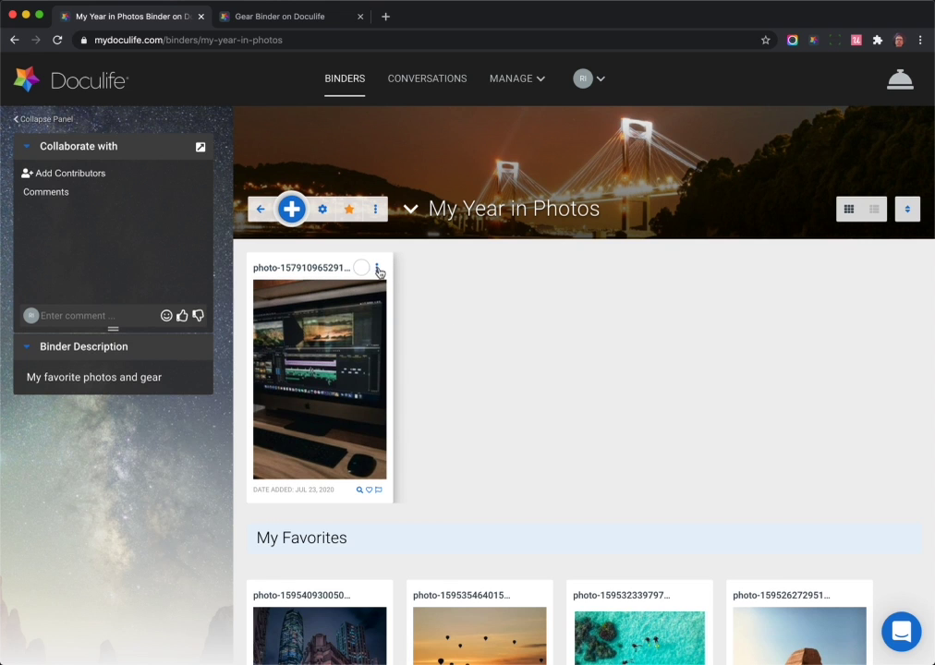
left_click(362, 269)
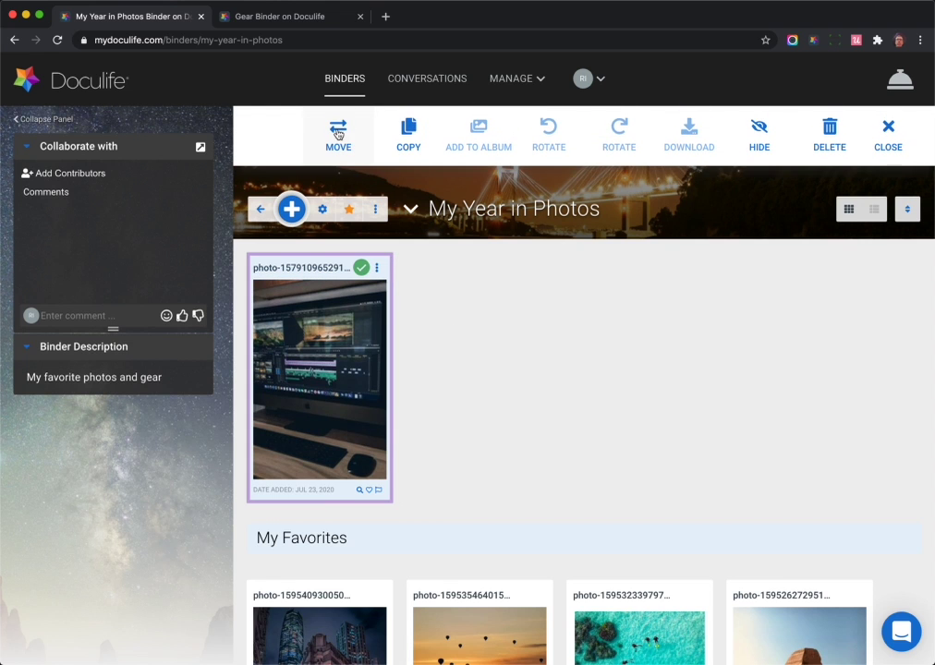
left_click(338, 134)
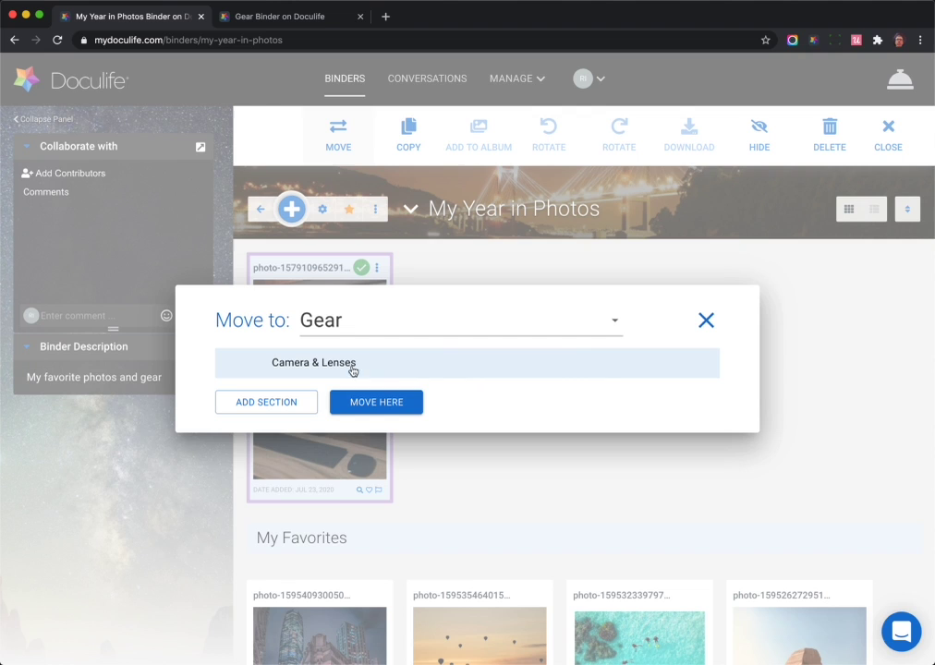
left_click(271, 409)
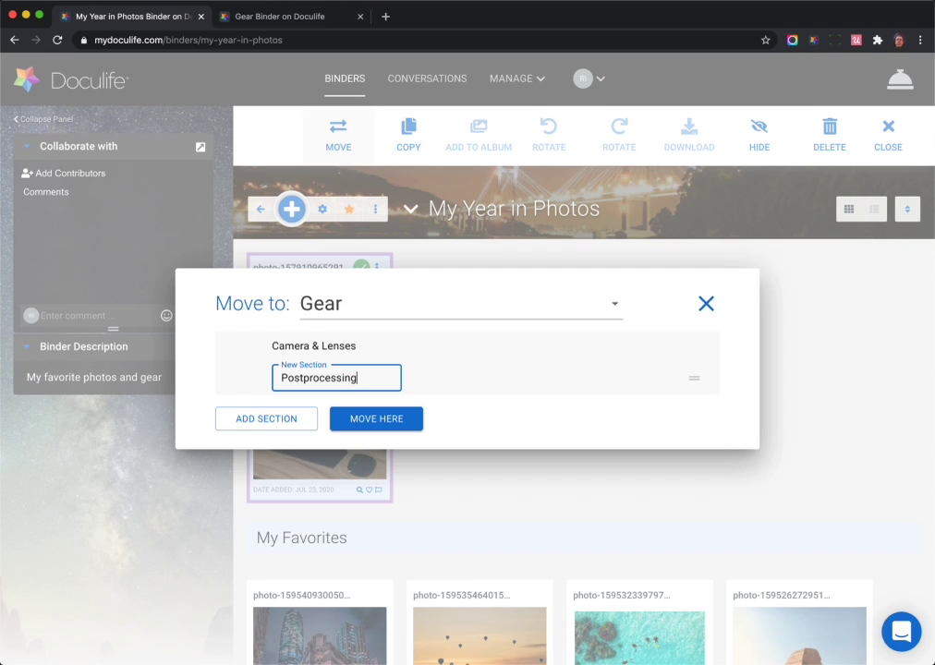
type("Postprocessing")
key("Return")
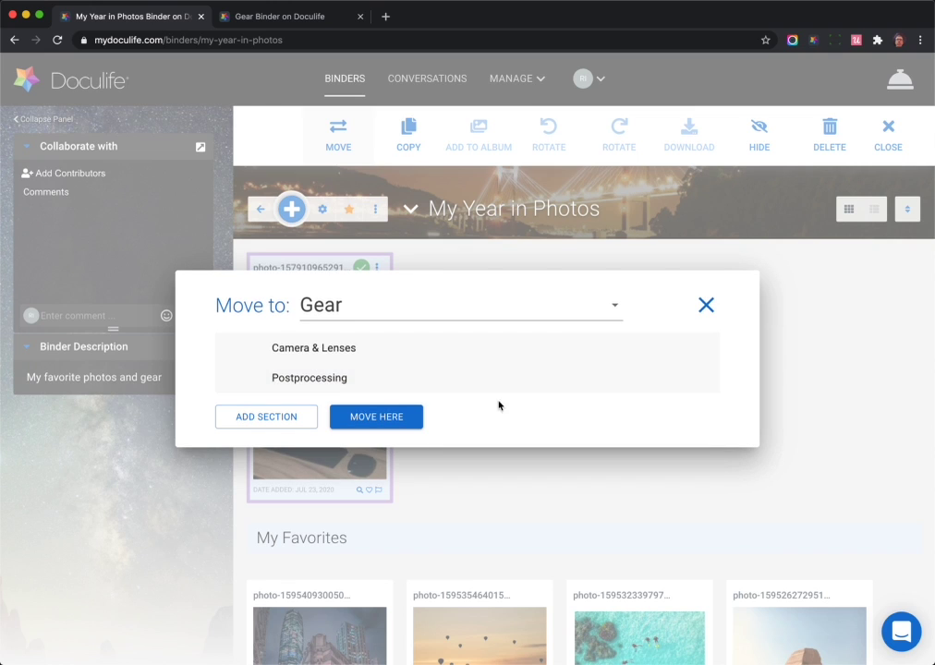
left_click(681, 381)
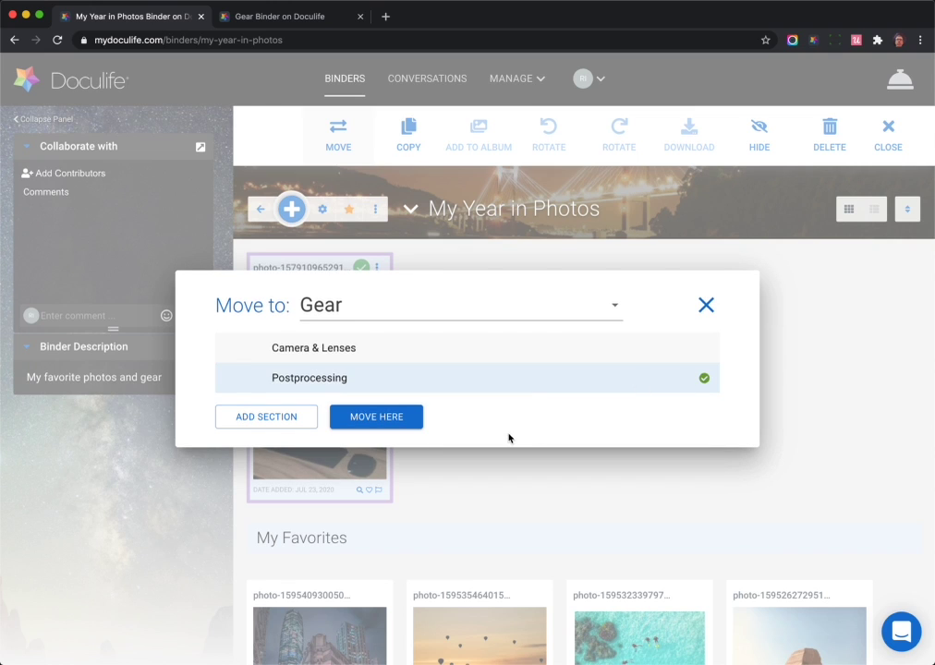
left_click(389, 418)
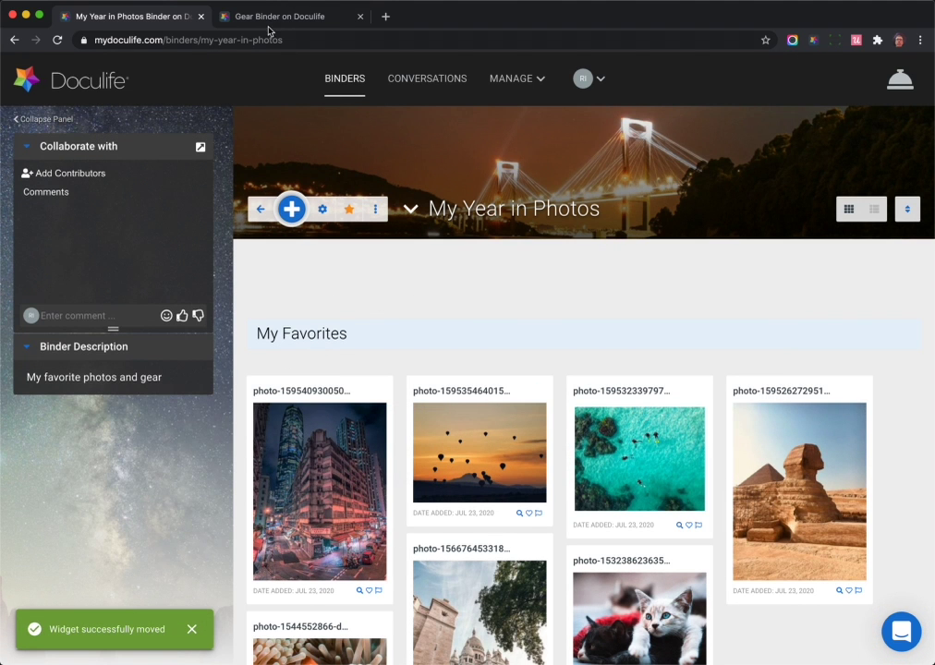
Review the Camera & Lenses and Postprocessing sections in the Gear binder, and My Favorites and On Location in My Year in Photos.
left_click(307, 18)
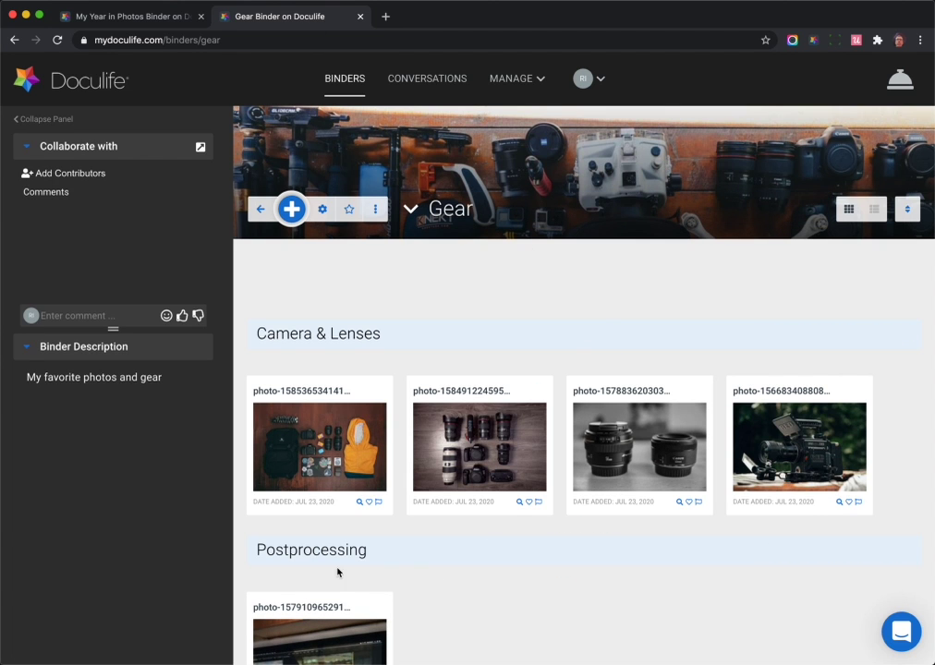
scroll(483, 582, "down", 5)
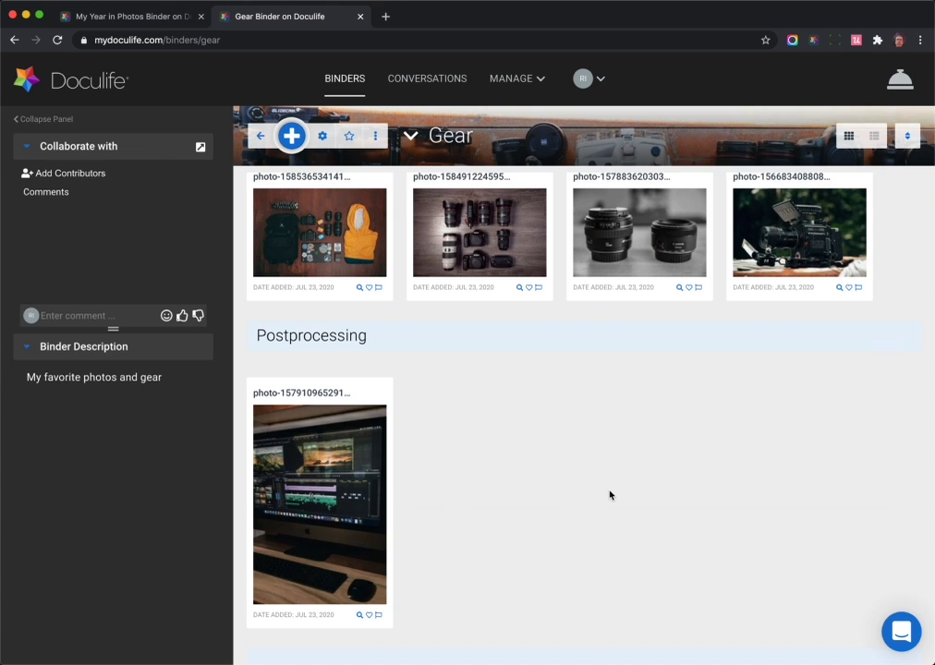
scroll(610, 495, "up", 3)
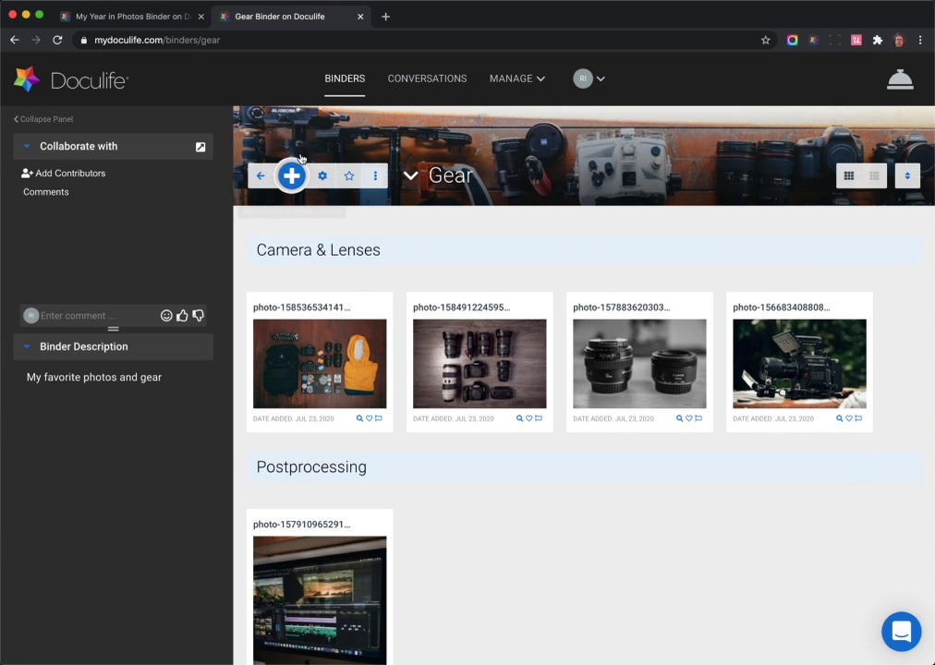
left_click(139, 17)
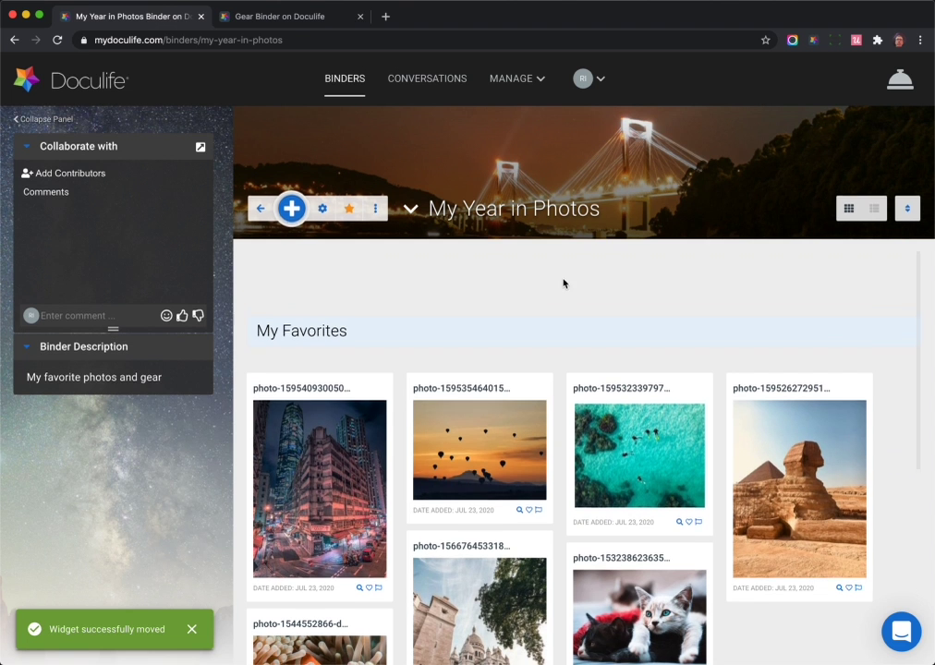
scroll(564, 284, "down", 5)
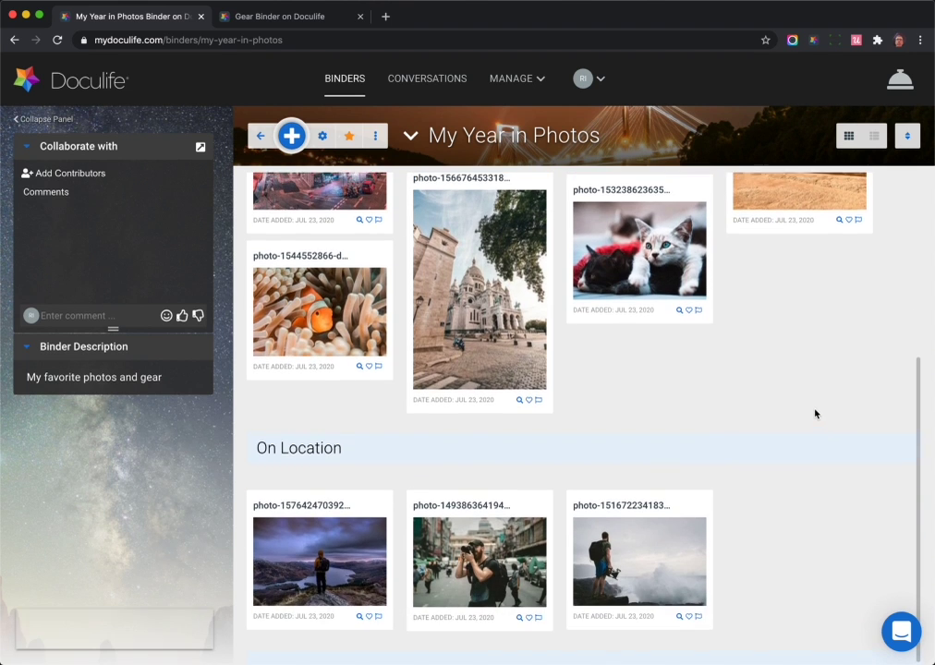
scroll(815, 413, "up", 5)
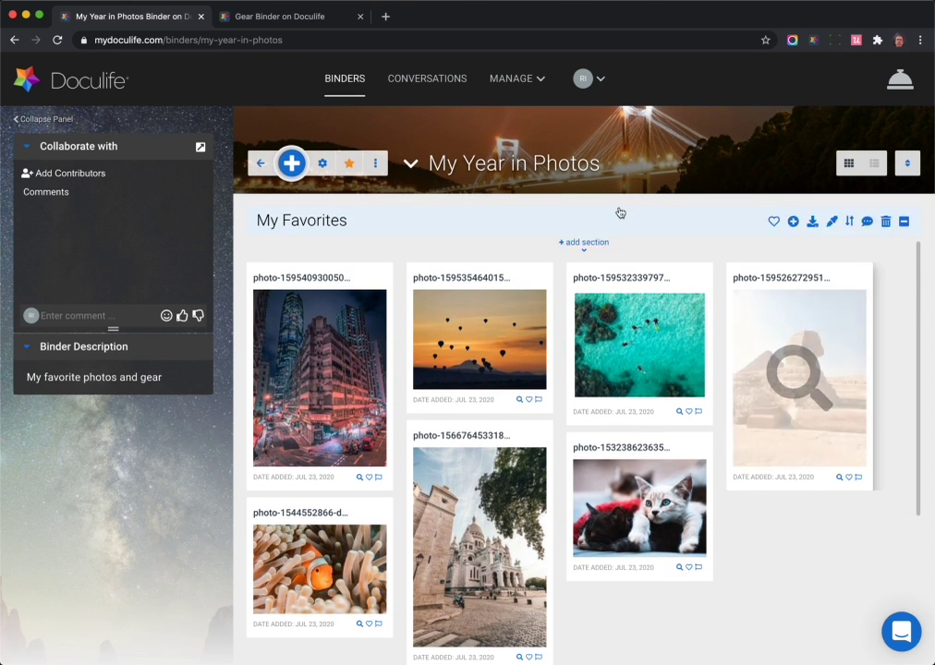